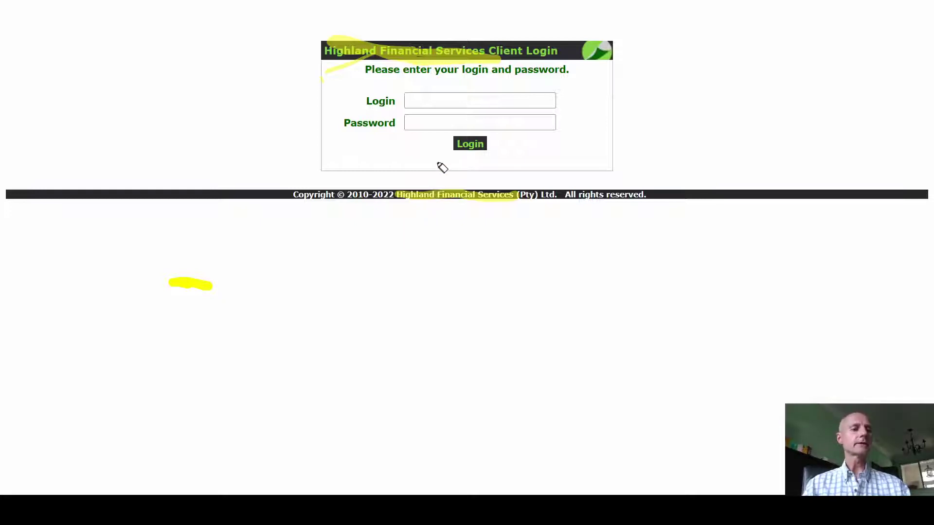
Place the cursor in the Login field to start entering the login e-mail
click(433, 100)
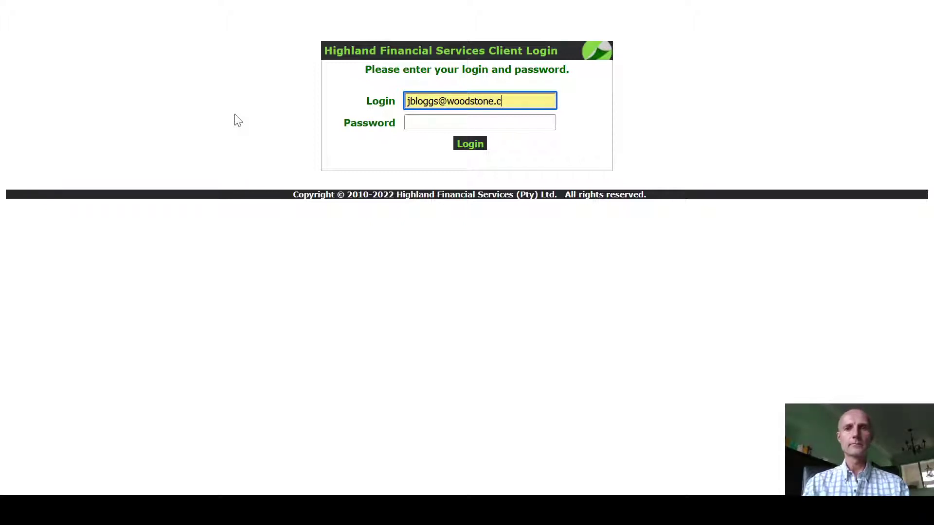
Enter the account password after the e-mail and log in to the client's welcome page
key(Tab)
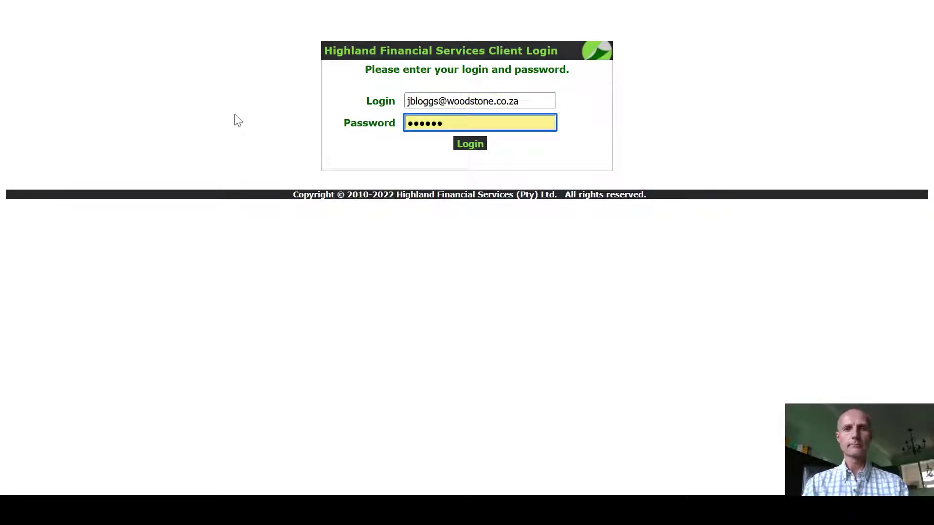
click(474, 144)
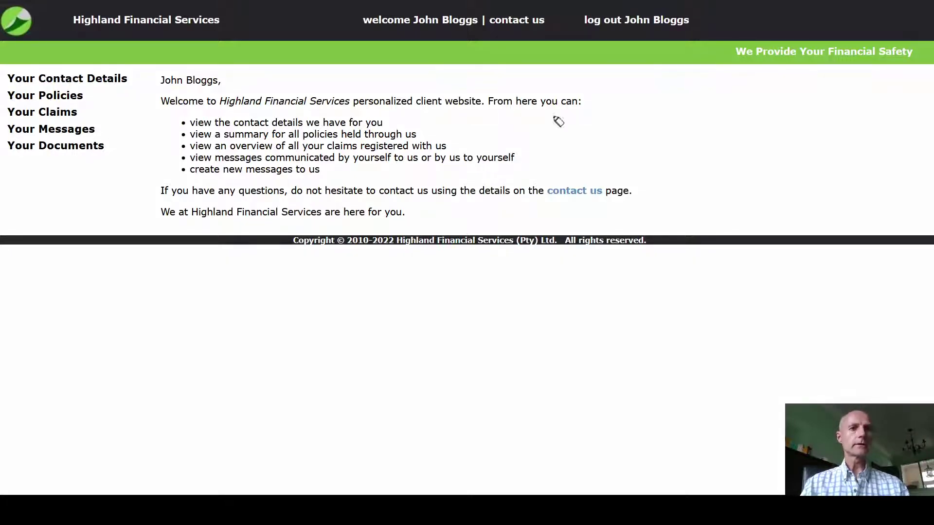
mouse_move(149, 146)
mouse_down()
mouse_move(109, 79)
mouse_move(136, 92)
mouse_up()
key(Escape)
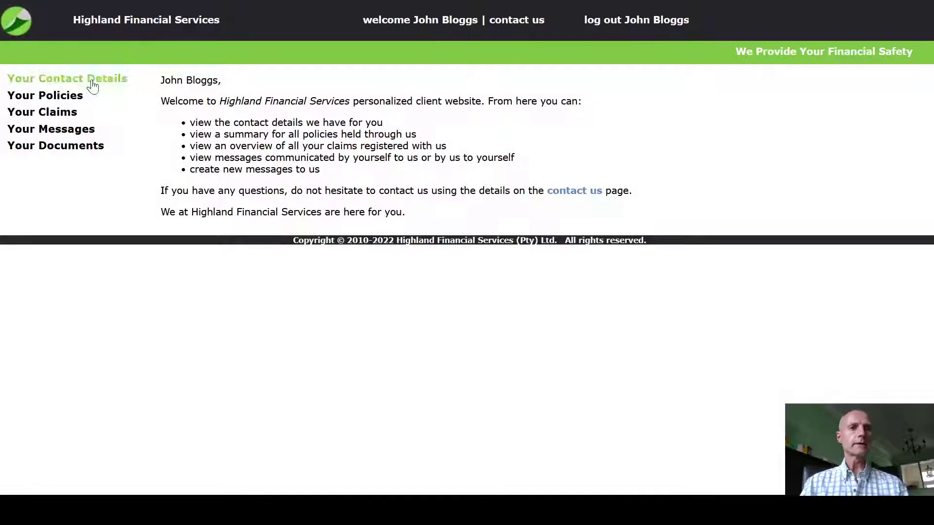
Review the phone, e-mail and address tables, then view the 11 listed policies
click(70, 80)
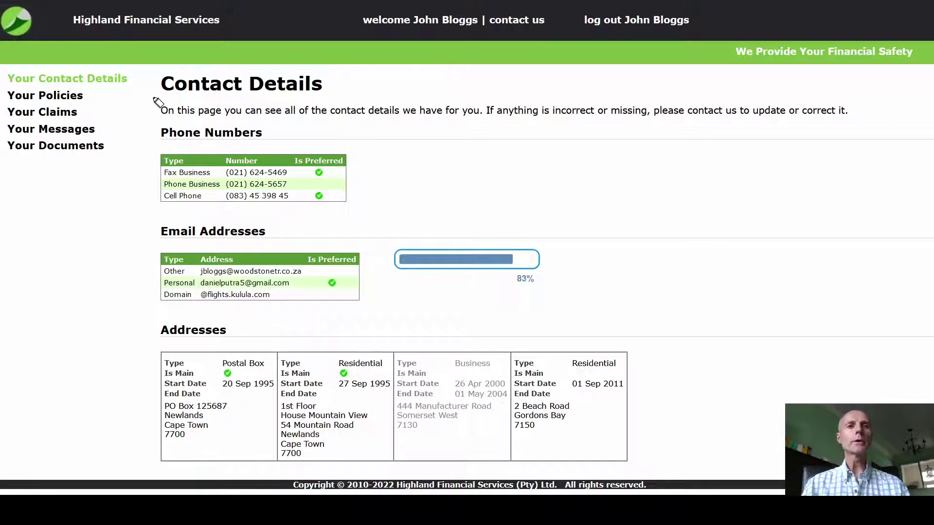
mouse_move(153, 120)
mouse_down()
mouse_move(127, 381)
mouse_move(95, 342)
mouse_up()
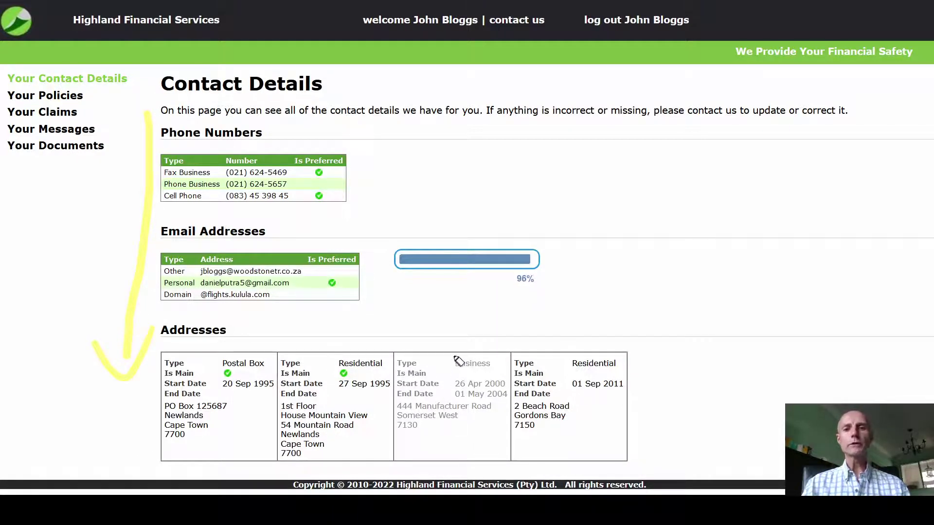
mouse_move(469, 346)
mouse_down()
mouse_move(449, 360)
mouse_move(486, 344)
mouse_move(462, 343)
mouse_up()
drag(455, 403, 502, 394)
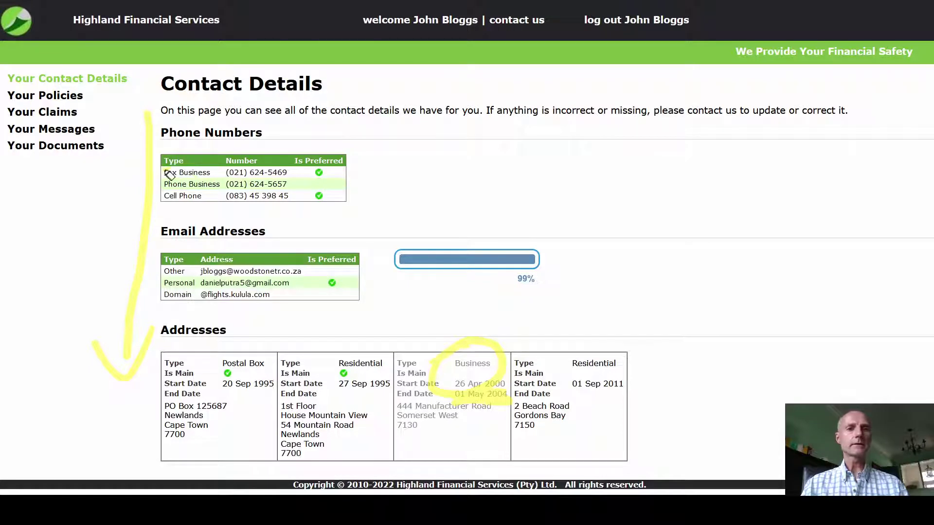
drag(165, 173, 287, 172)
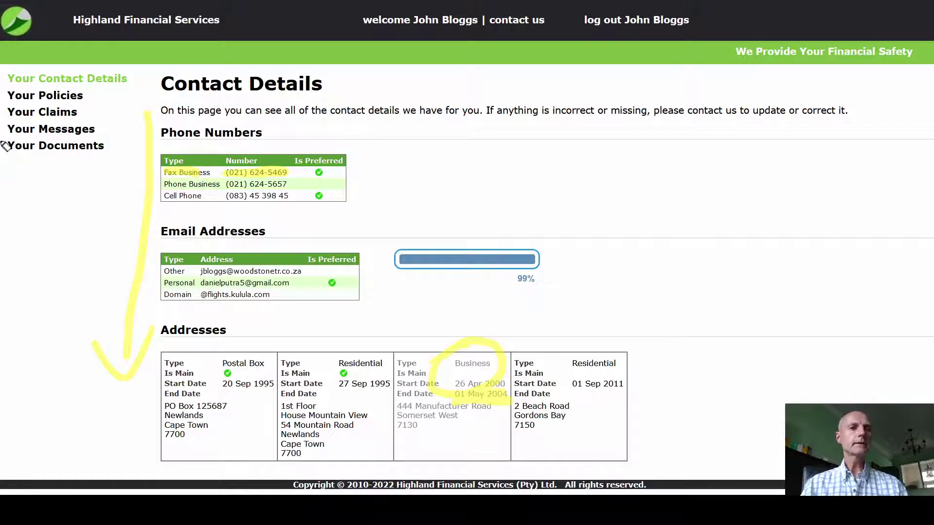
drag(39, 129, 99, 130)
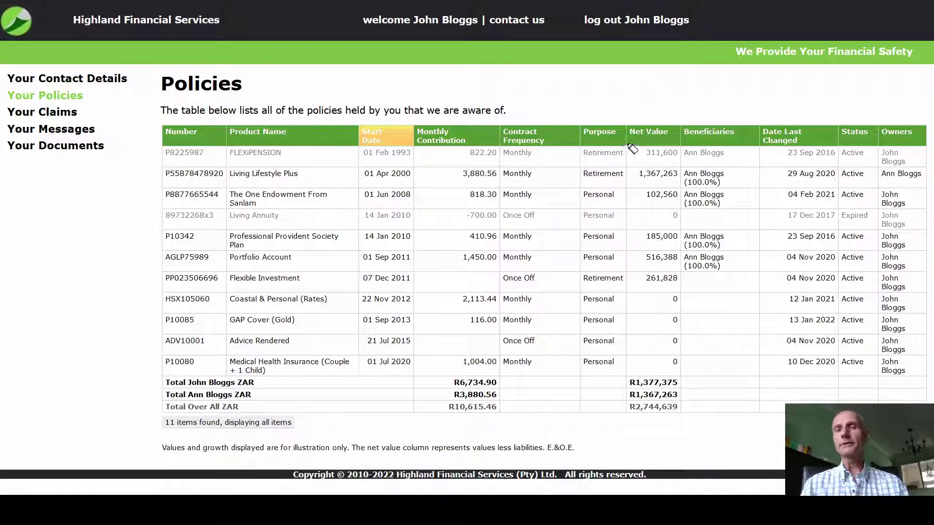
drag(626, 125, 631, 170)
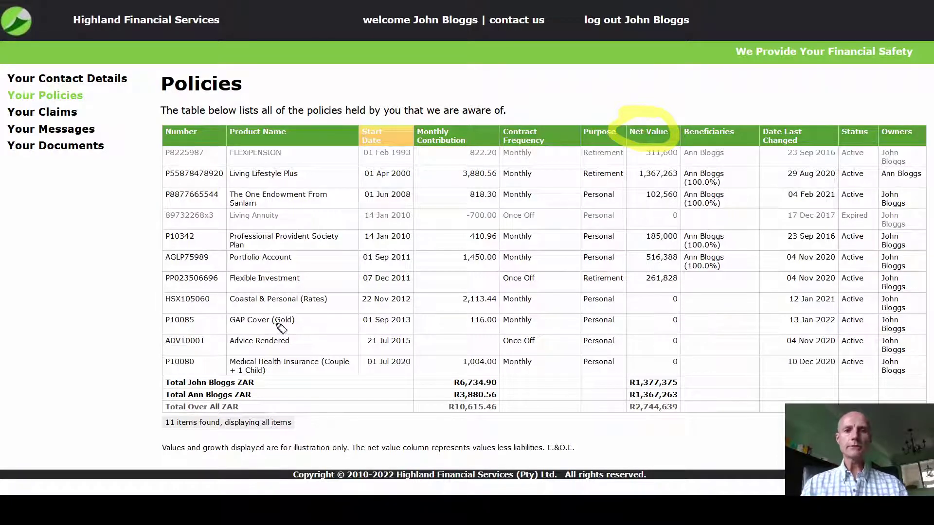
drag(293, 319, 223, 323)
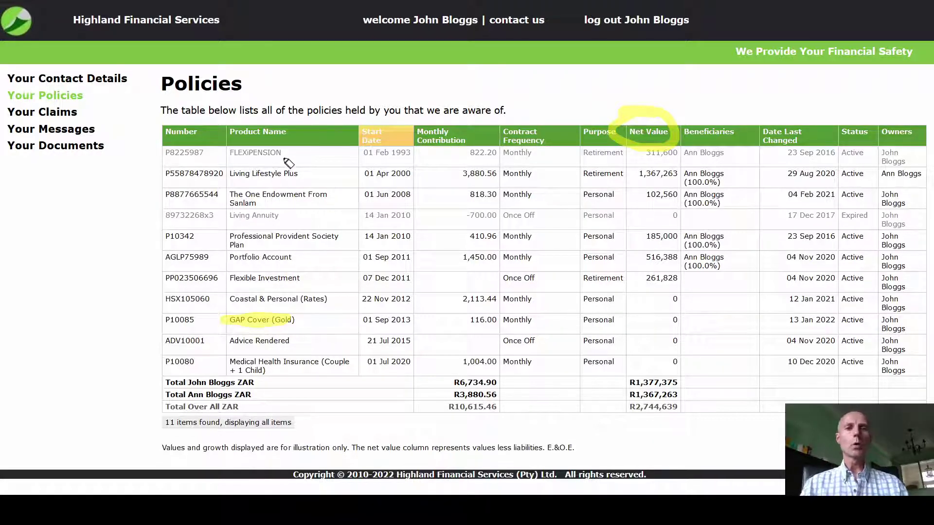
drag(228, 155, 281, 154)
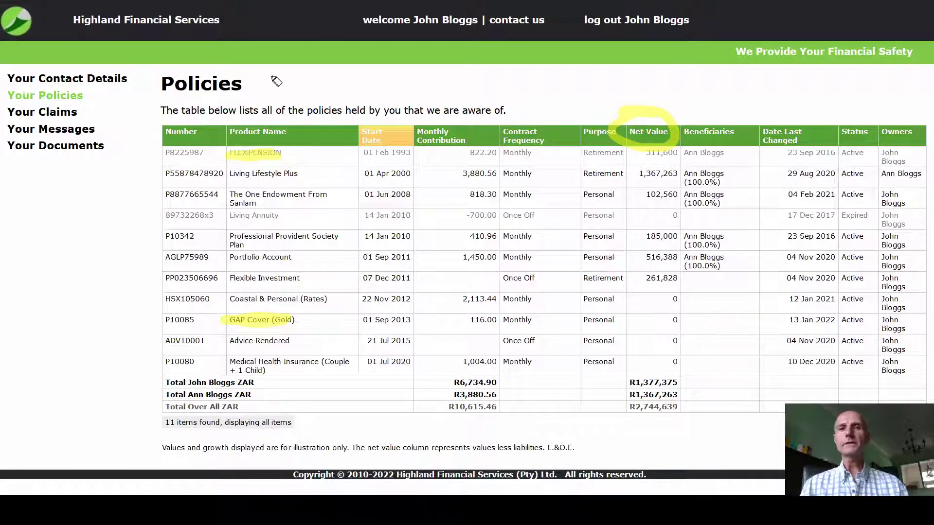
key(Escape)
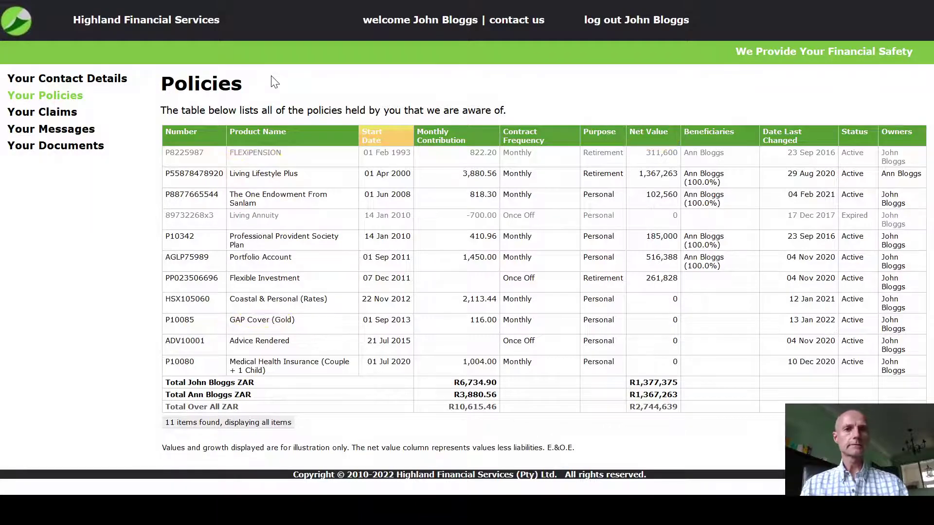
View the Claims page with the single Sickness claim, Payment Authorised, cost 5,983.36
click(30, 113)
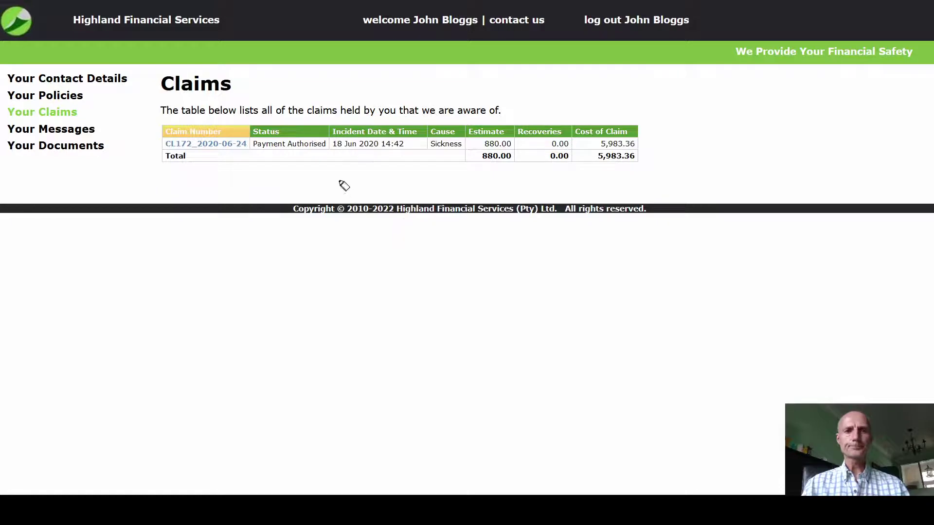
mouse_move(277, 110)
mouse_down()
mouse_move(256, 165)
mouse_move(334, 167)
mouse_move(323, 98)
mouse_move(259, 127)
mouse_up()
mouse_move(296, 154)
mouse_down()
mouse_move(317, 148)
mouse_move(289, 165)
mouse_up()
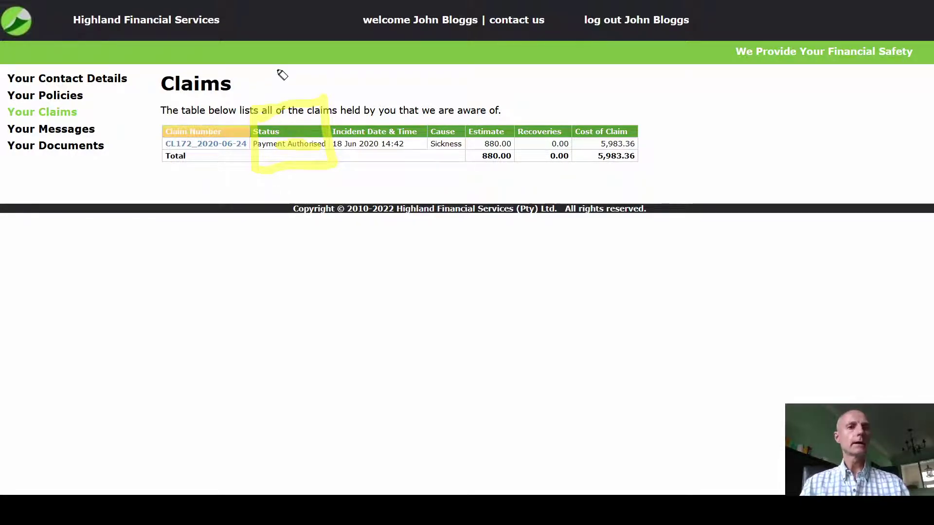
key(Escape)
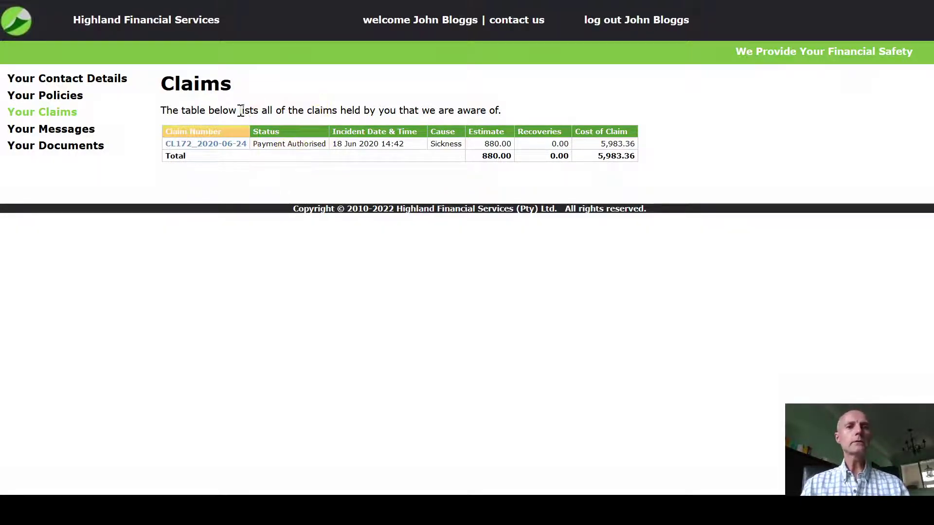
click(207, 145)
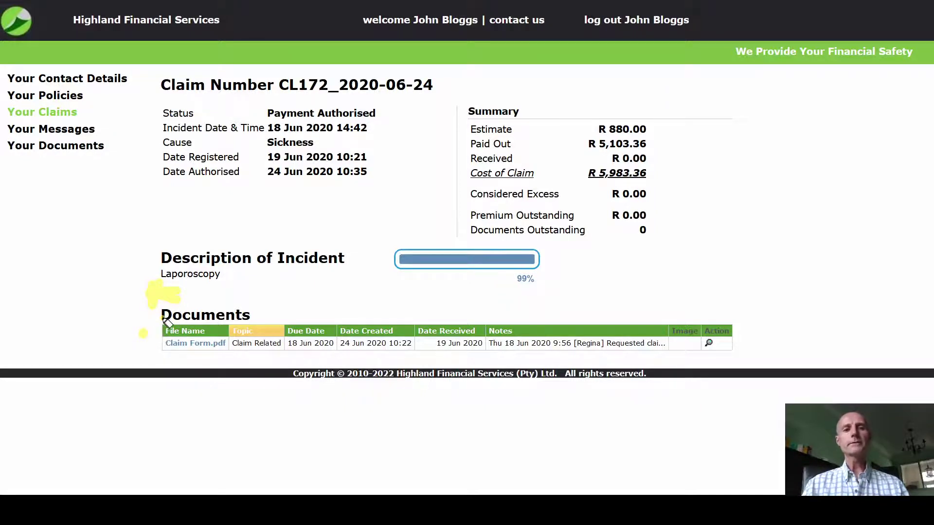
mouse_move(163, 316)
mouse_down()
mouse_move(186, 373)
mouse_move(169, 317)
mouse_up()
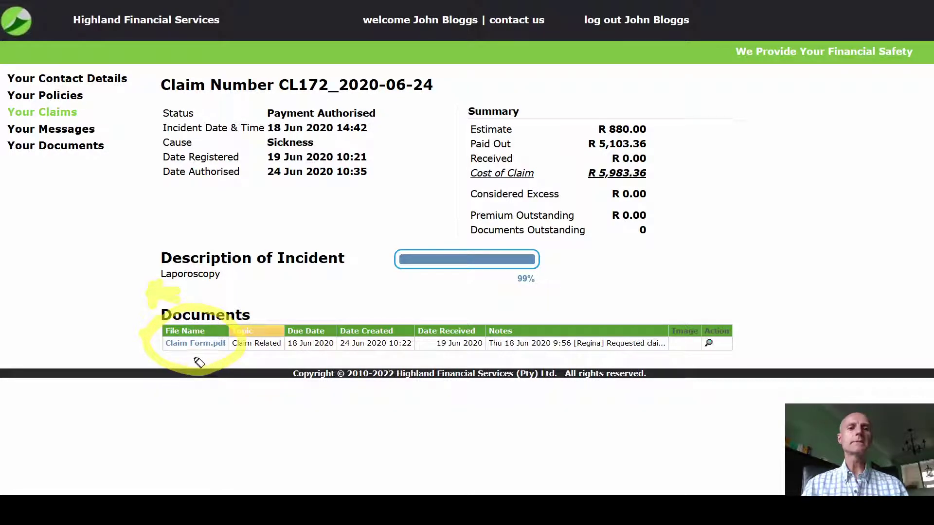
drag(174, 344, 208, 344)
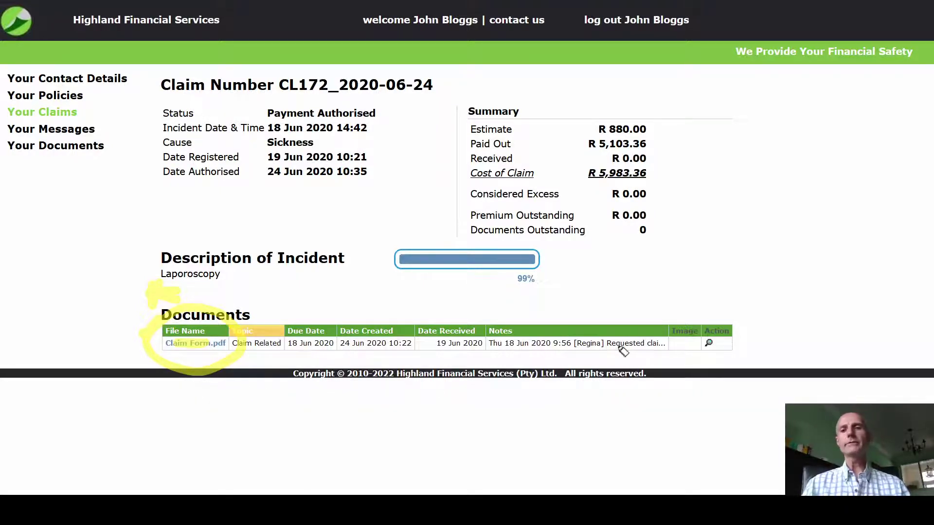
drag(690, 344, 670, 343)
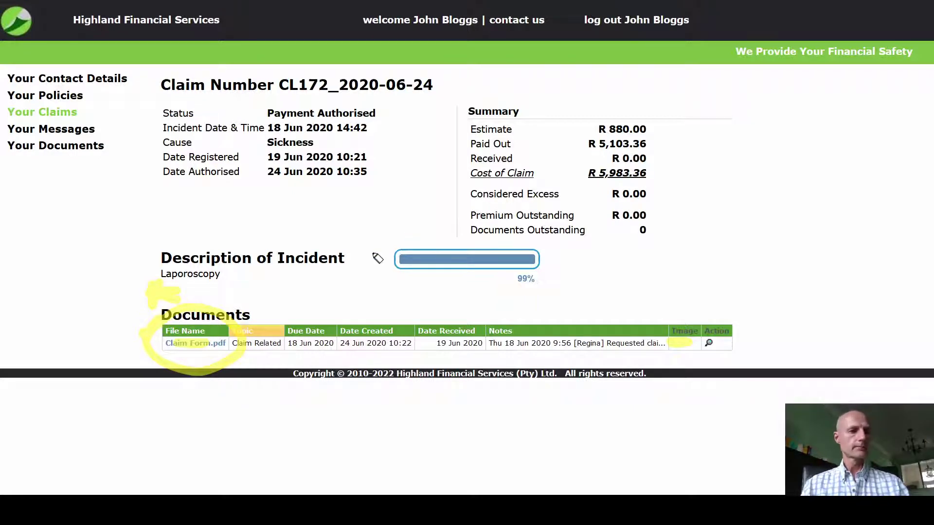
key(Escape)
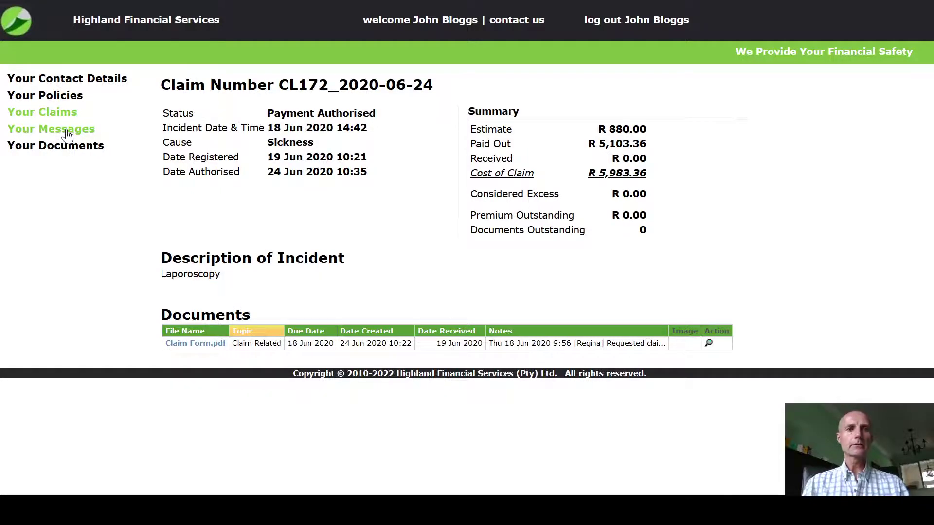
View the Messages page listing Hospital Visit Approval and Confirmation of Meeting
click(67, 134)
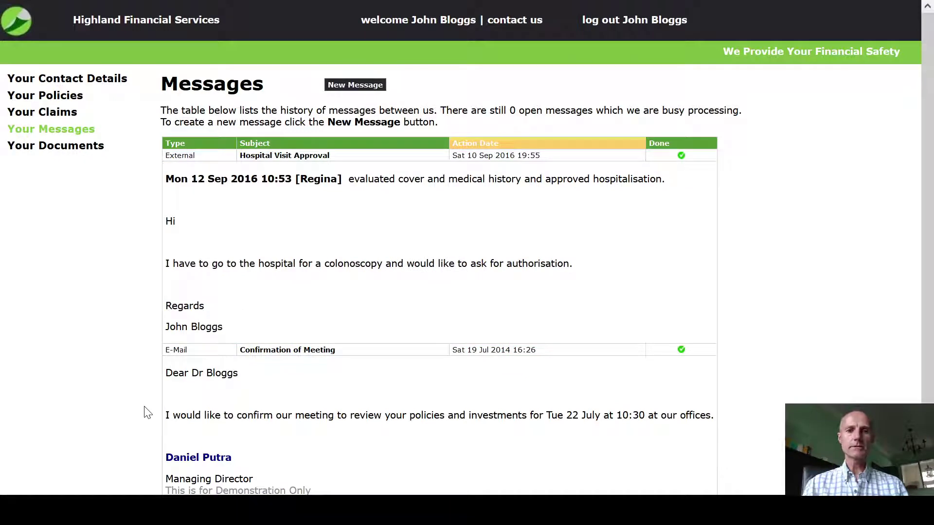
scroll(298, 411, down, 1)
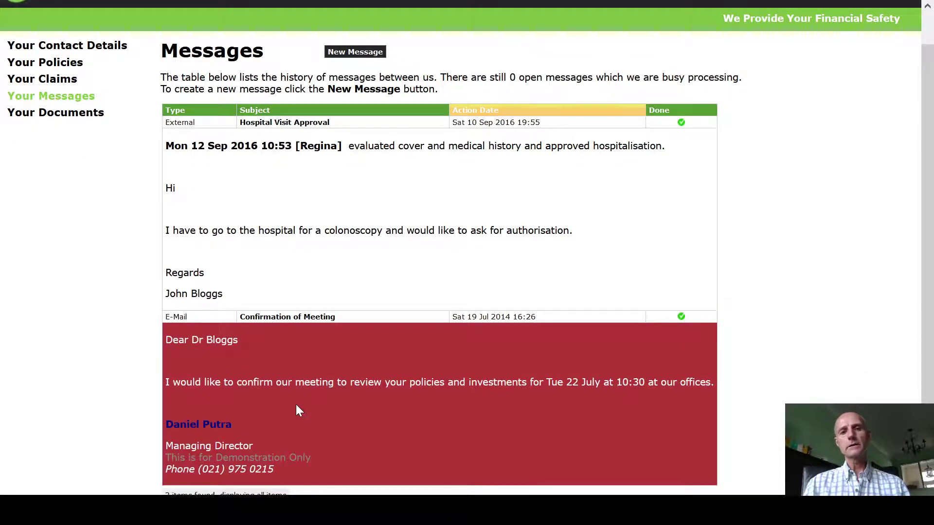
scroll(298, 410, up, 1)
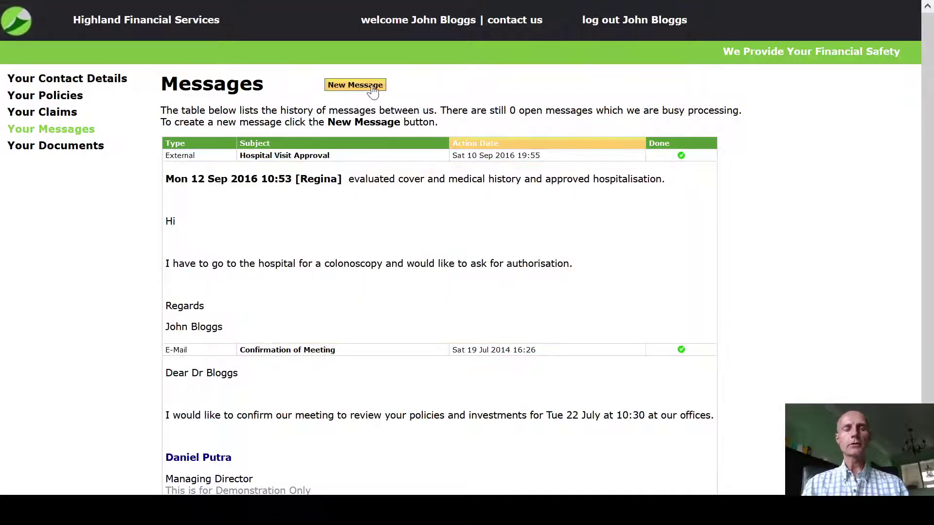
Start a new message with the autocompleted subject 'Bought new Tractor'
click(372, 92)
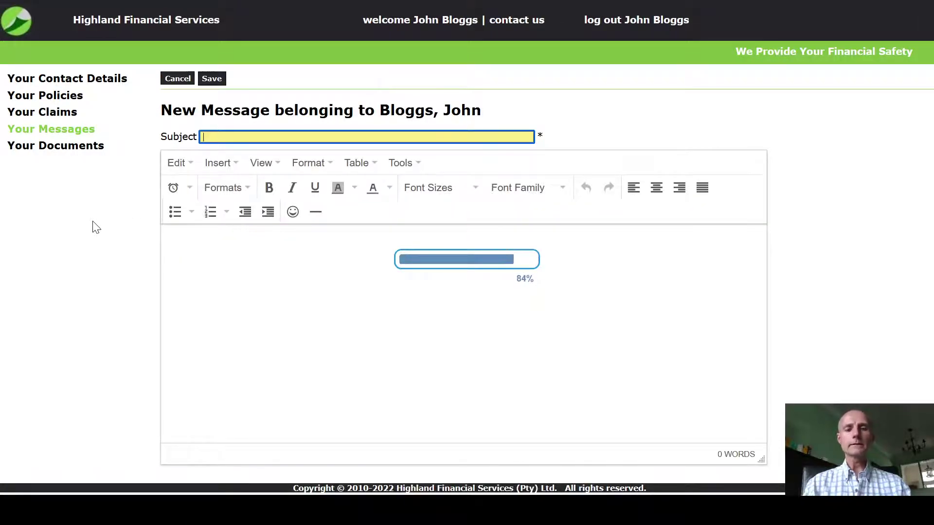
text(Bought)
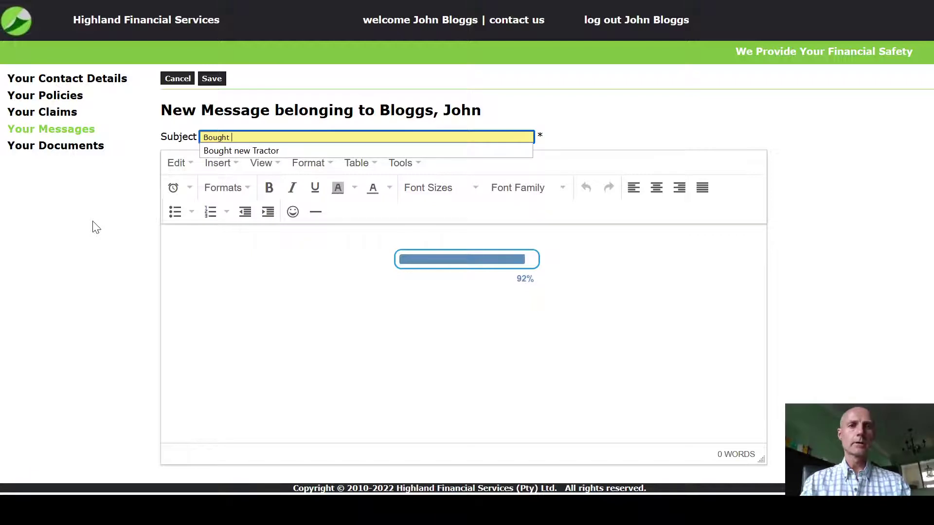
key(Down)
key(Return)
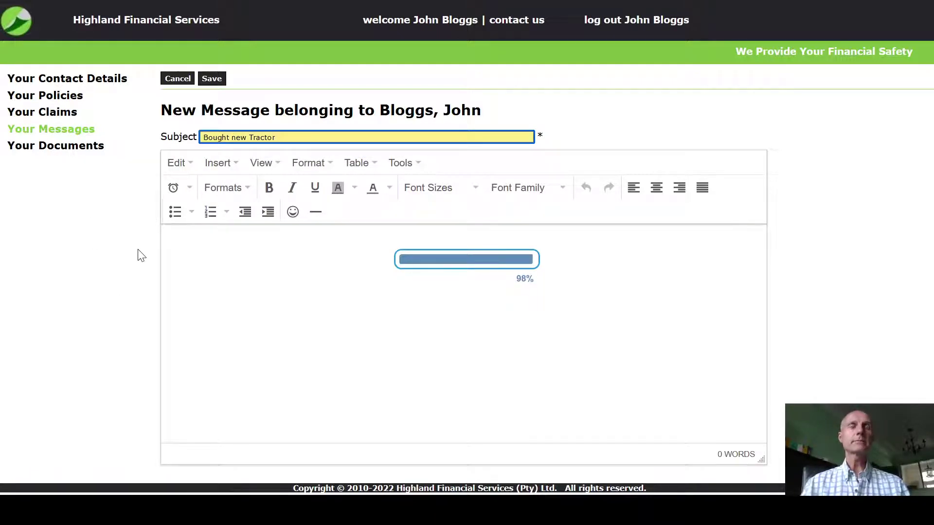
Paste the tractor-cover request into the body and add a blank line after the greeting
click(213, 266)
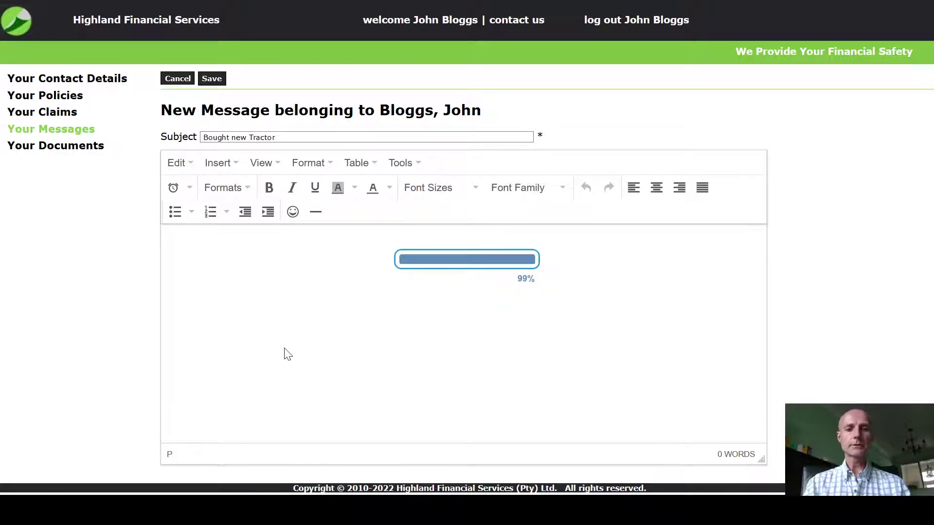
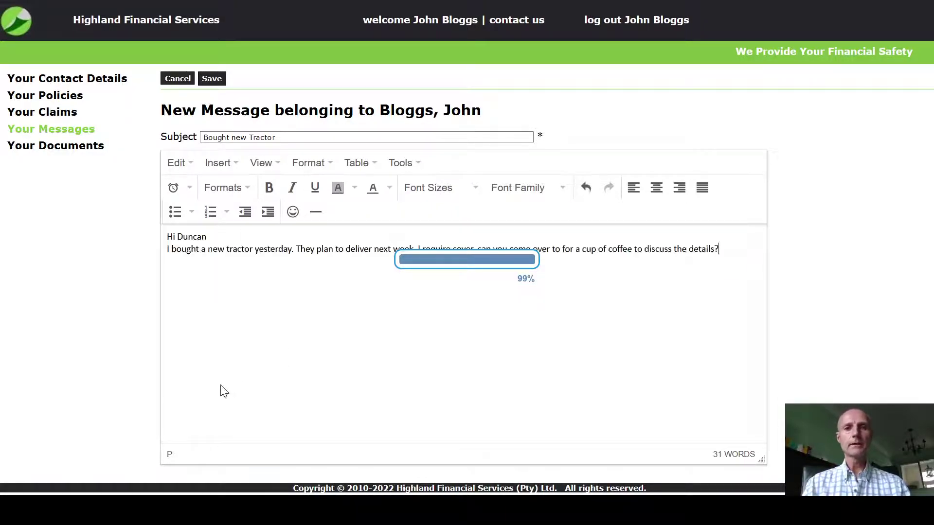
click(229, 239)
key(Return)
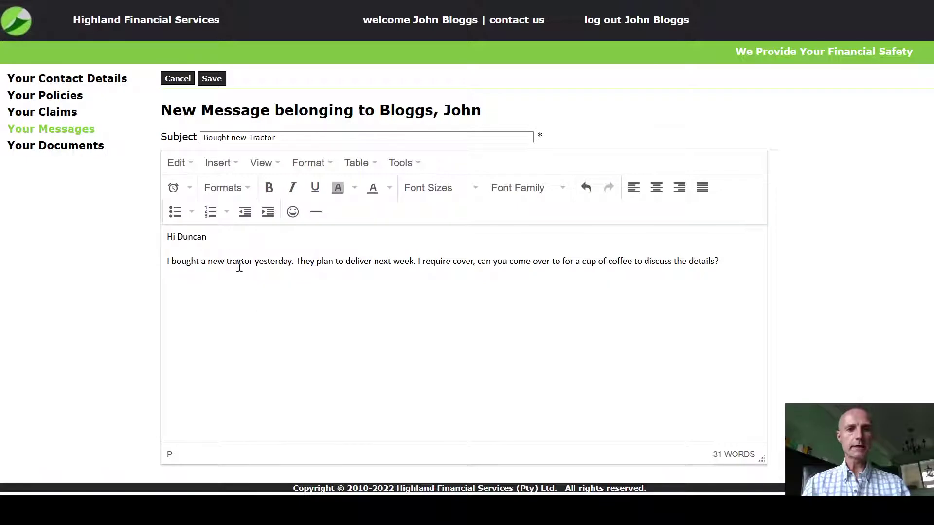
click(270, 355)
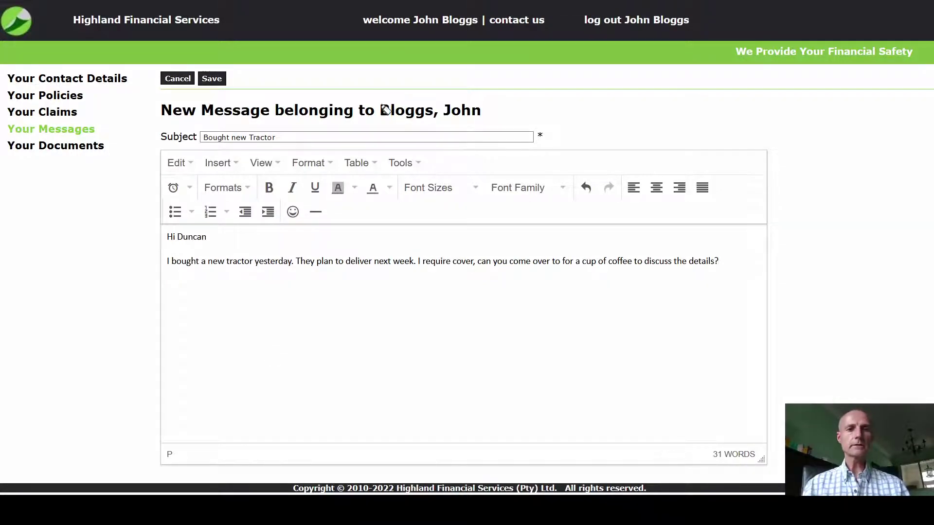
mouse_move(187, 297)
mouse_down()
mouse_move(190, 326)
mouse_move(210, 308)
mouse_up()
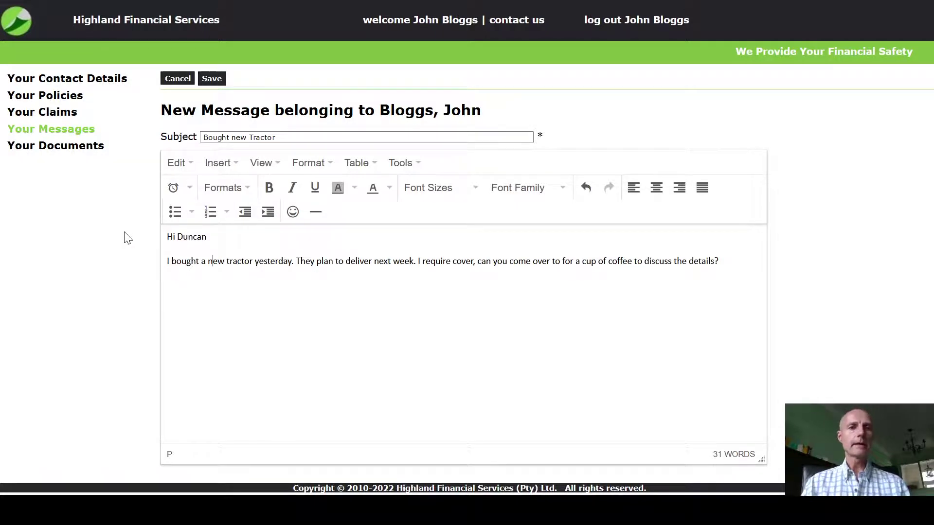
Make the word 'yesterday' bold in the message body
double_click(280, 262)
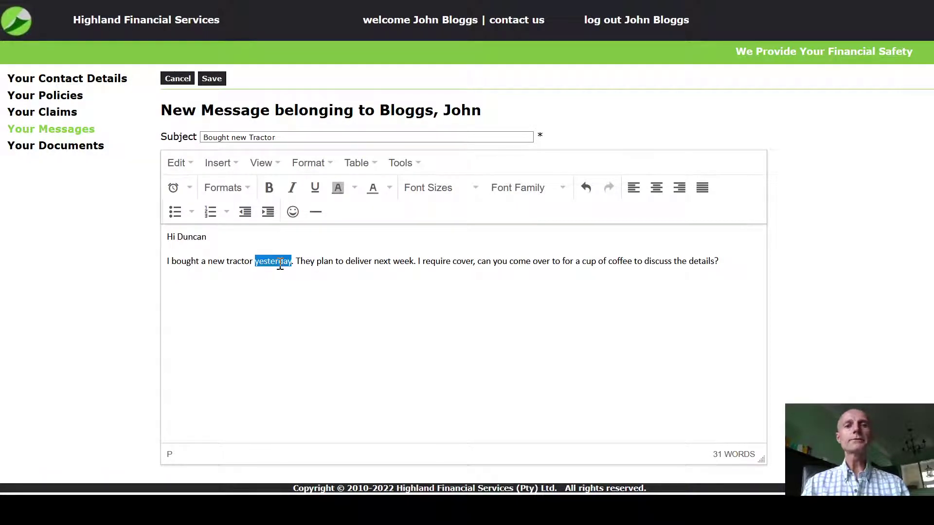
click(271, 194)
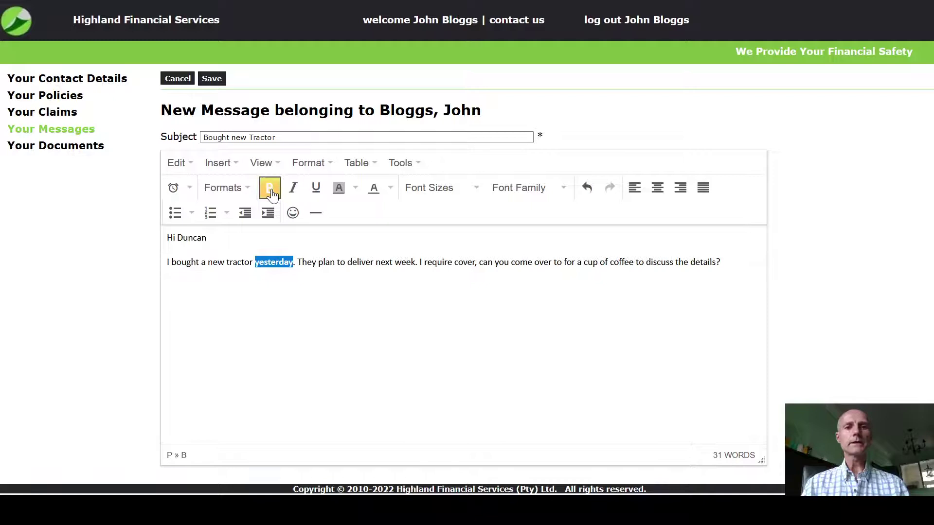
click(230, 327)
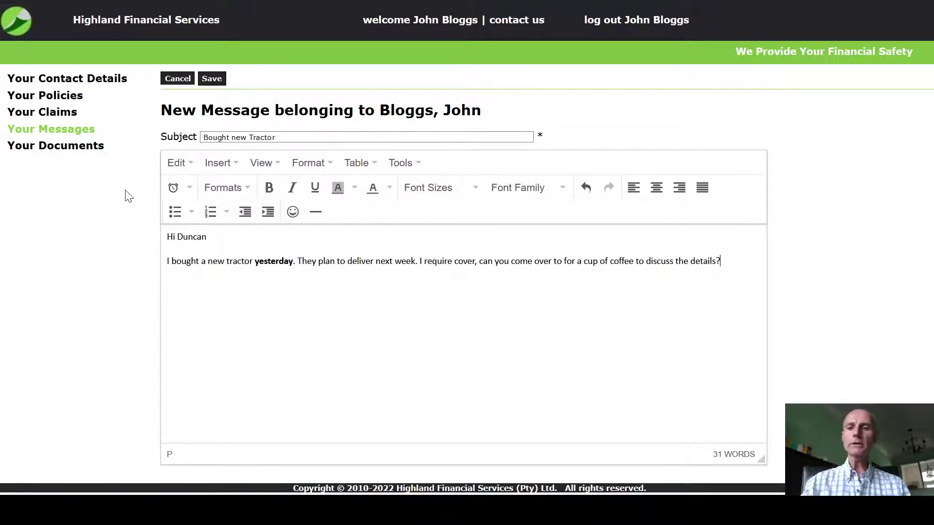
Paste a screenshot of the page title and editor toolbar below the text, then send the message
key(Print)
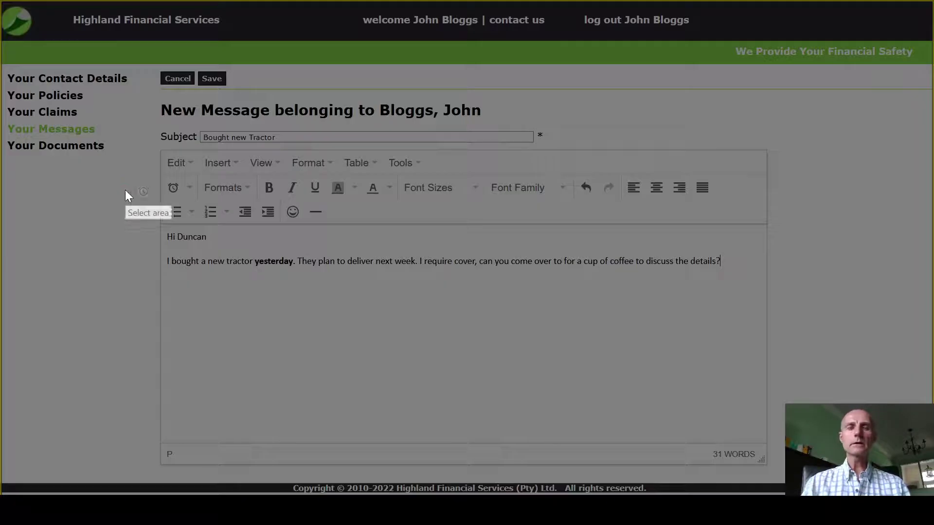
drag(312, 93, 512, 225)
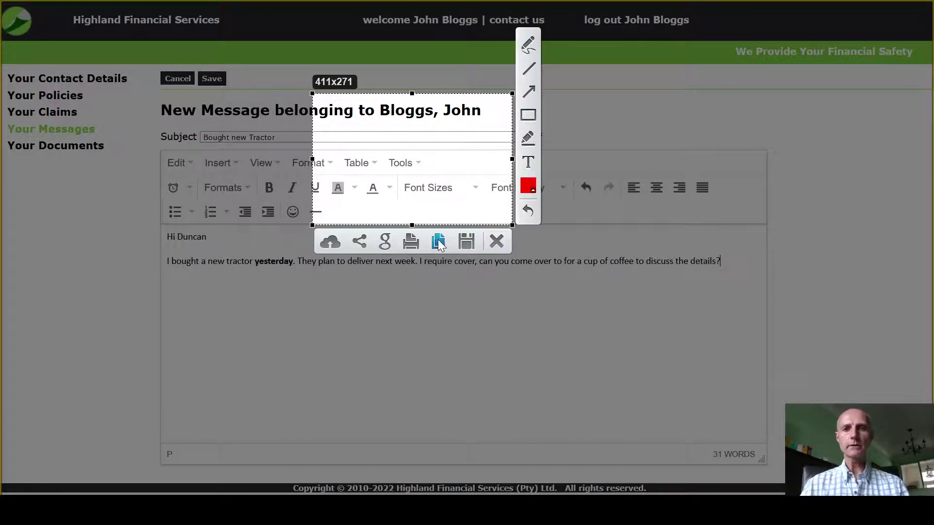
click(438, 241)
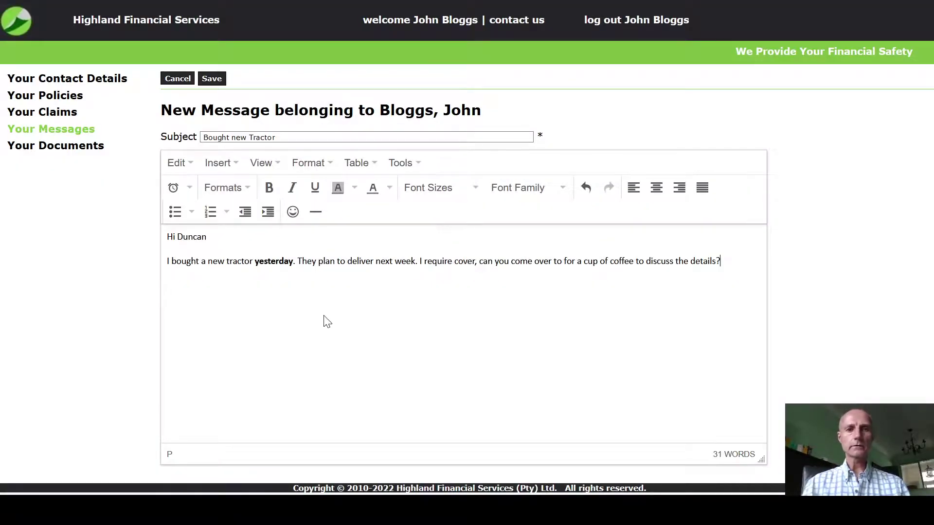
key(ctrl+v)
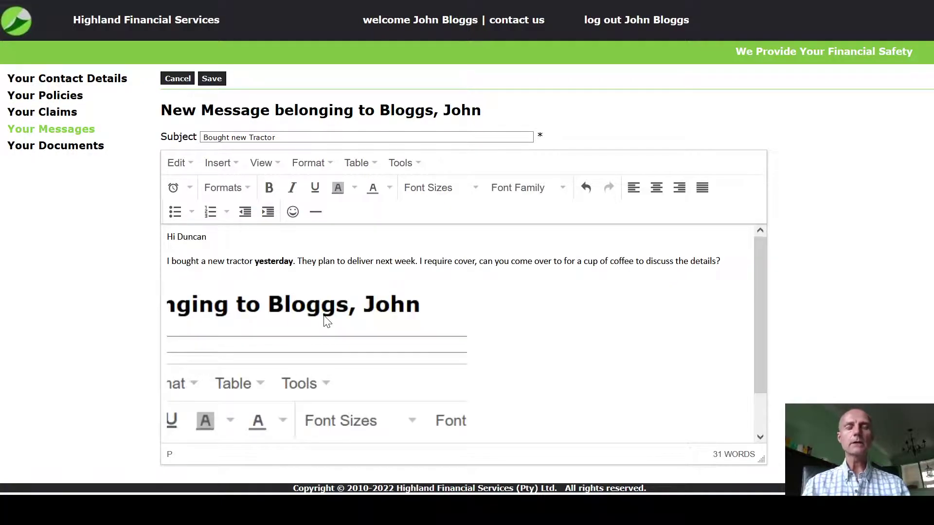
click(212, 79)
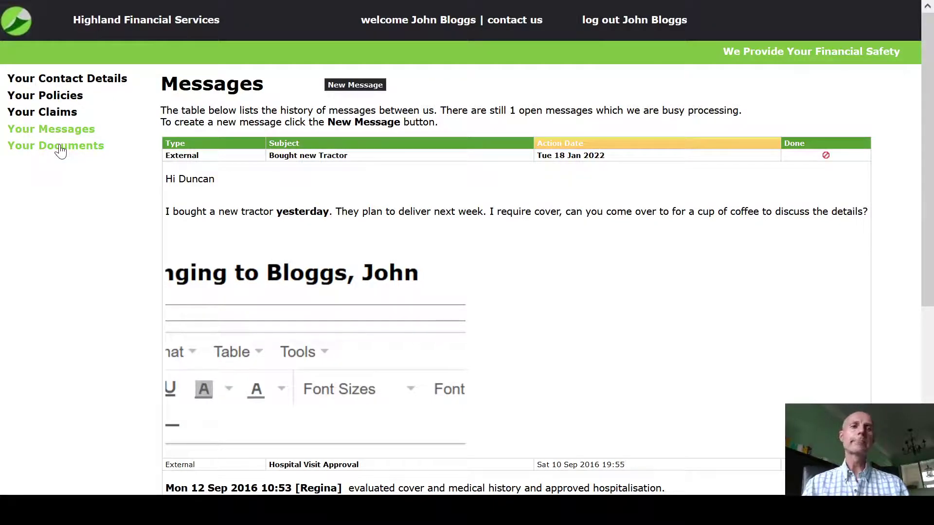
Create a new document in Your Documents and attach Application Form.pdf (46.5 kb)
click(60, 149)
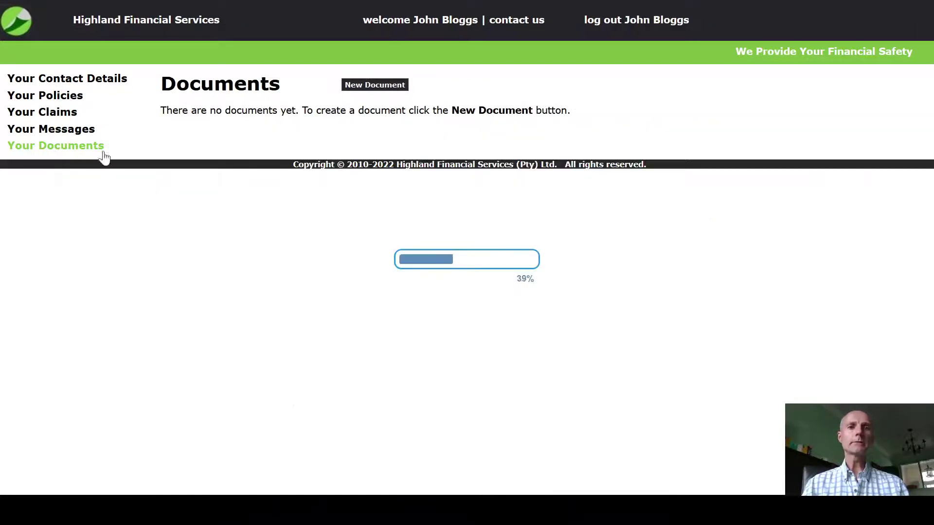
click(384, 89)
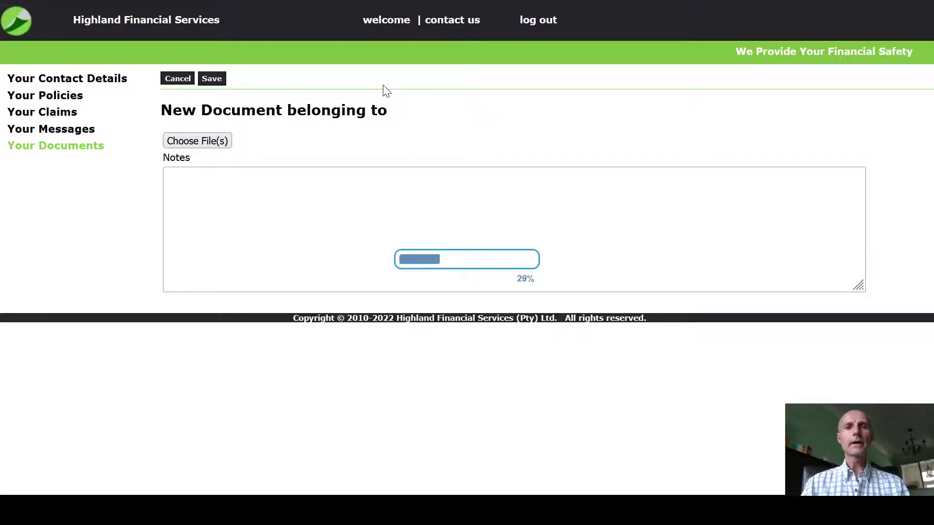
click(205, 141)
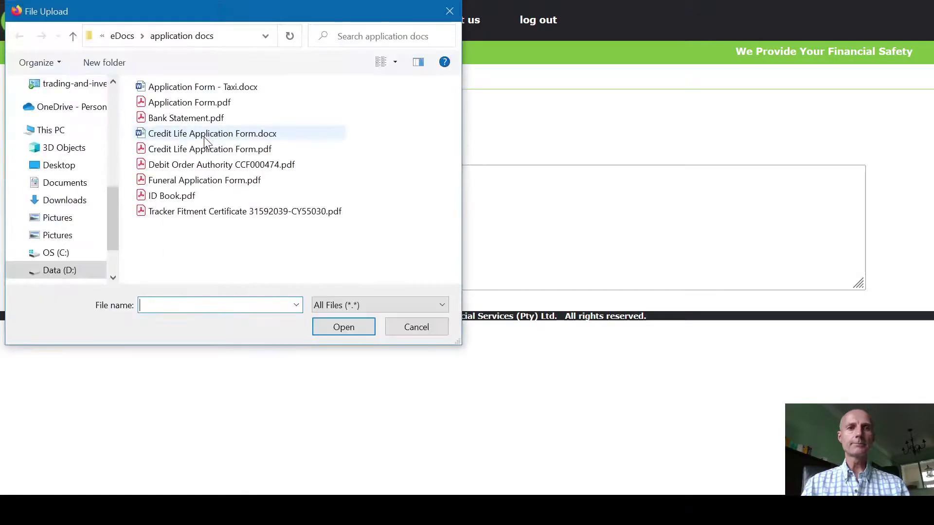
double_click(179, 103)
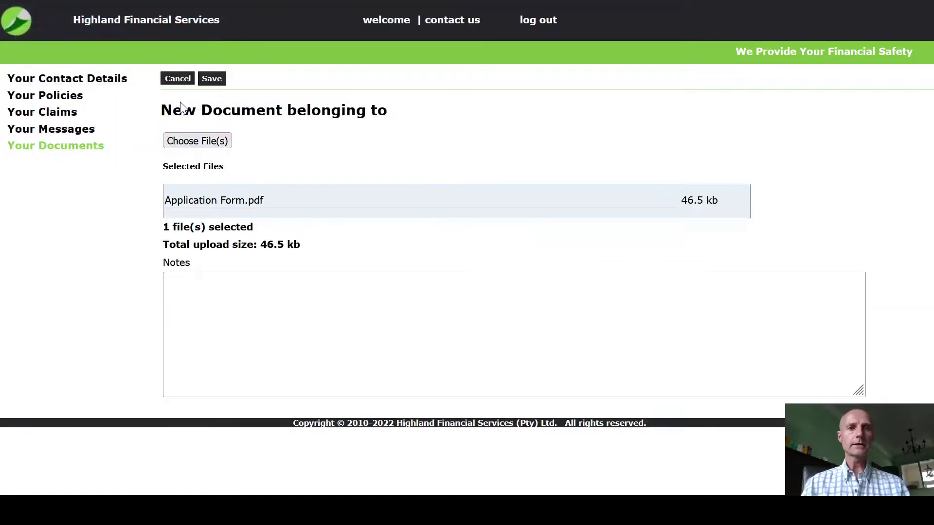
Add a two-line note greeting the advisor with 'As discussed please find my new gap cover application.' and save the upload
click(227, 304)
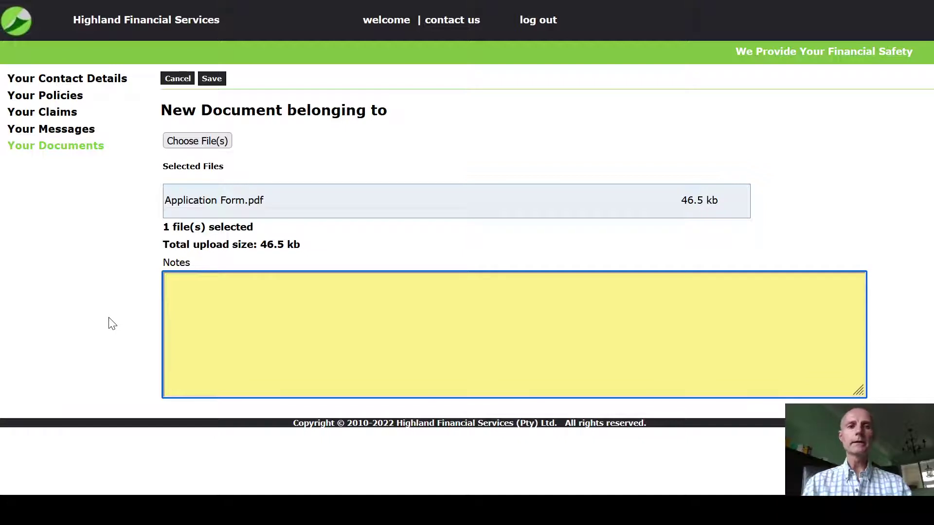
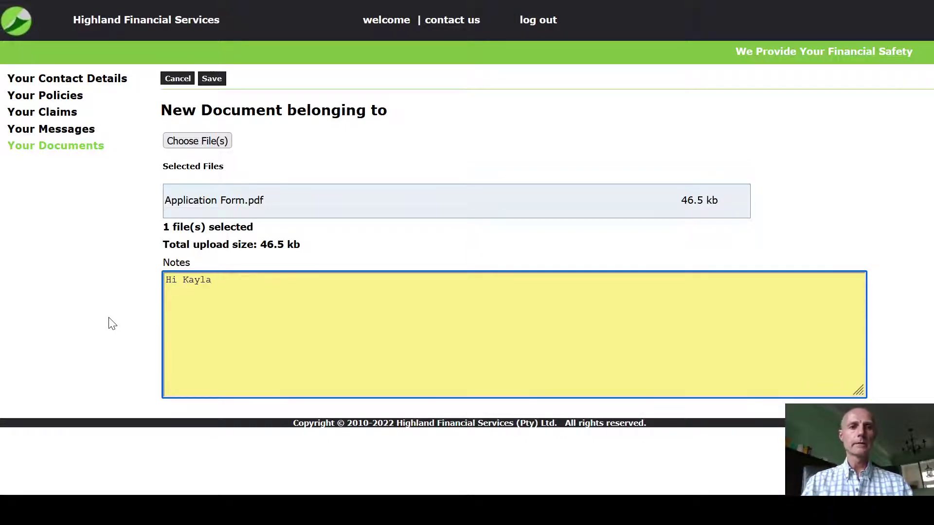
key(Return)
text(As disc)
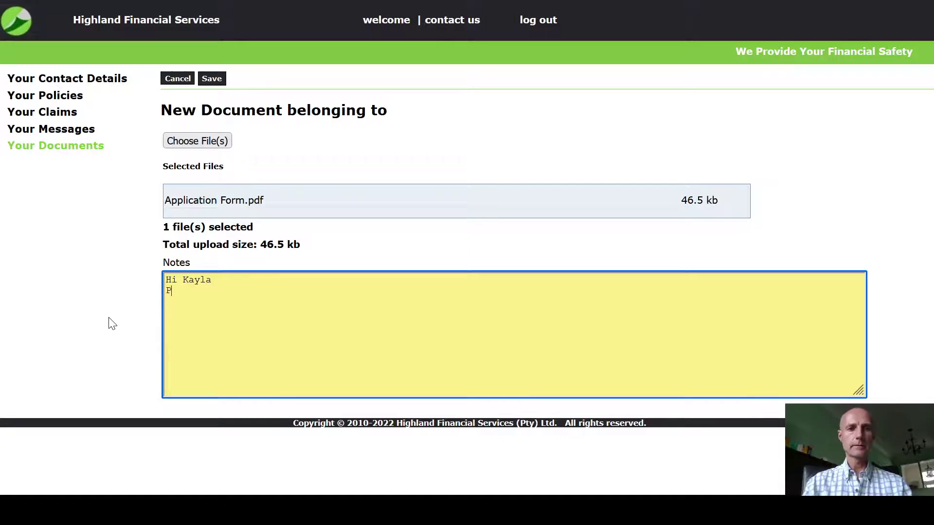
text(uss)
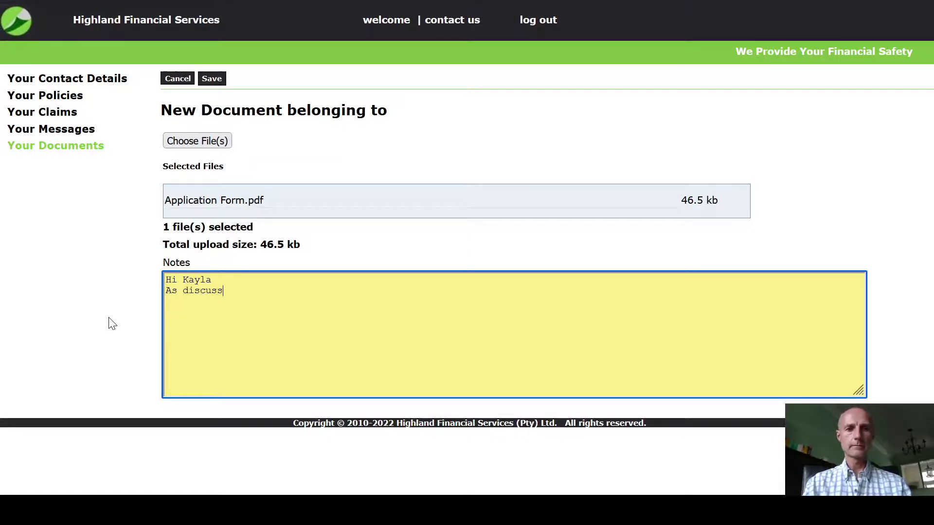
text(ed please find)
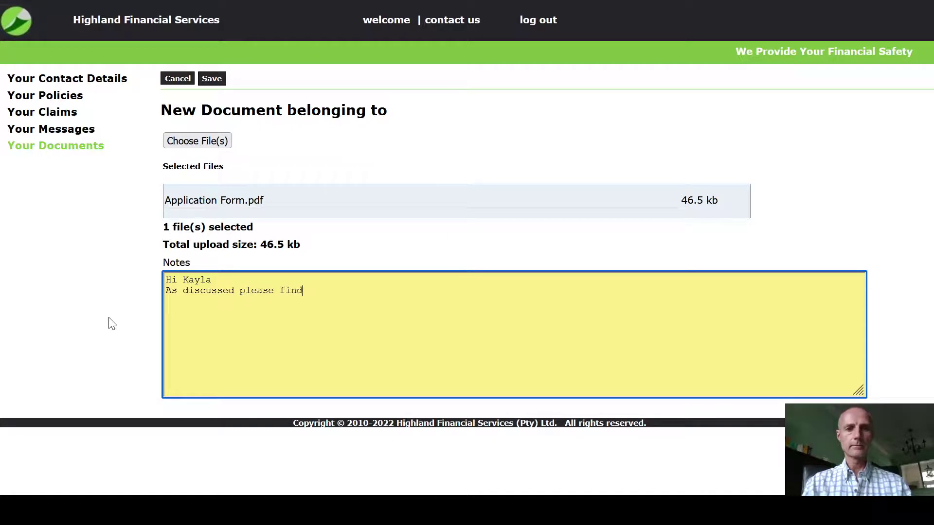
text( my new gap)
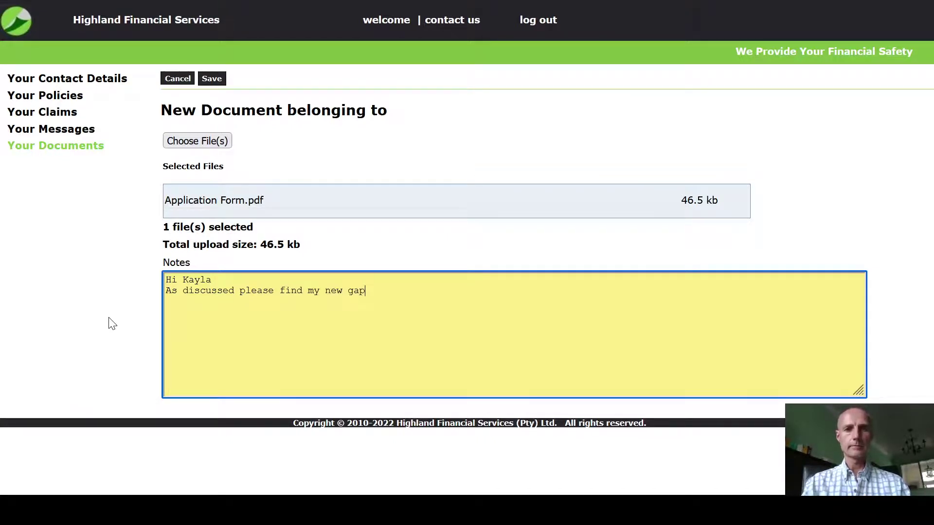
text( cover application.)
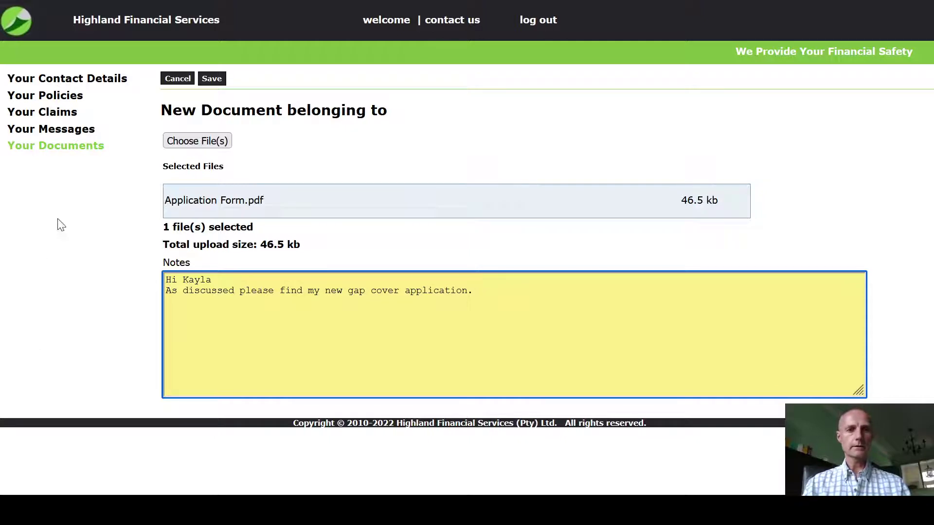
click(216, 86)
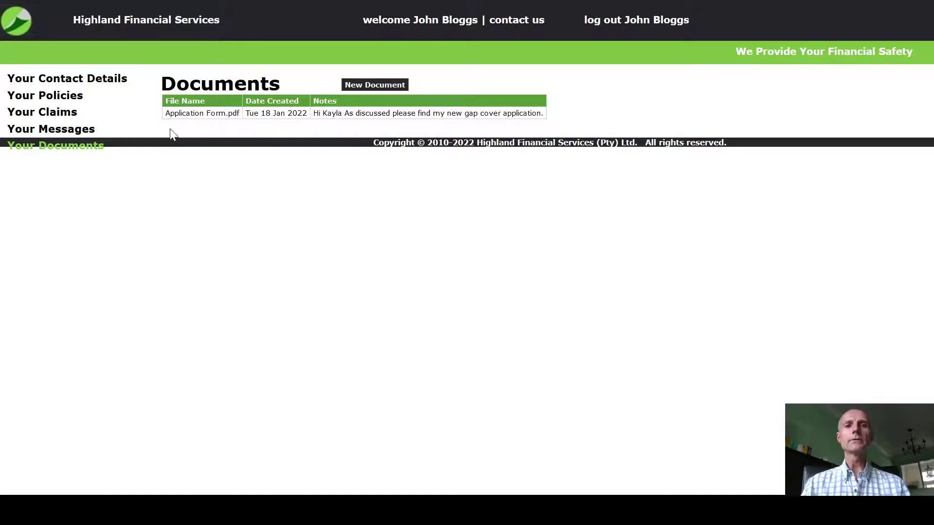
Return to Your Messages to see the Bought new Tractor message and its screenshot
click(70, 130)
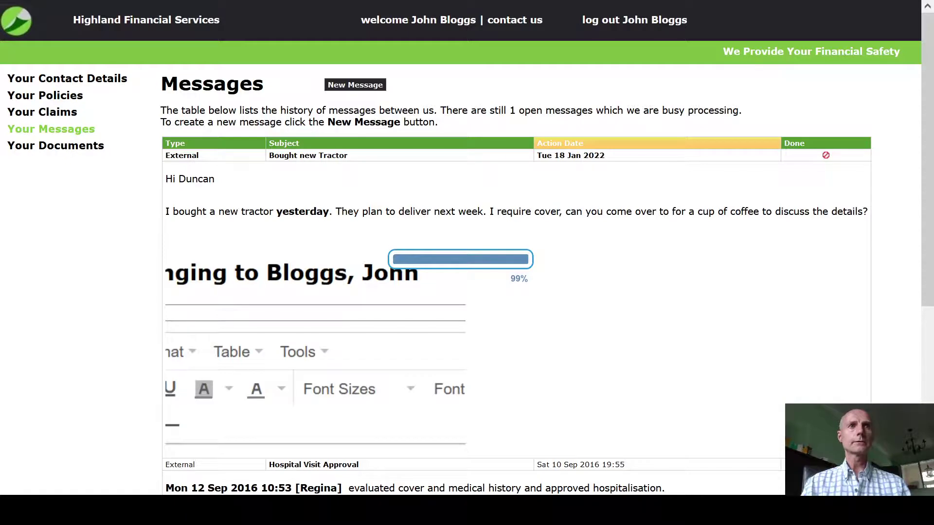
Close the Start menu and return to the thread showing the advisor's Thursday 15:00 reply
key(super)
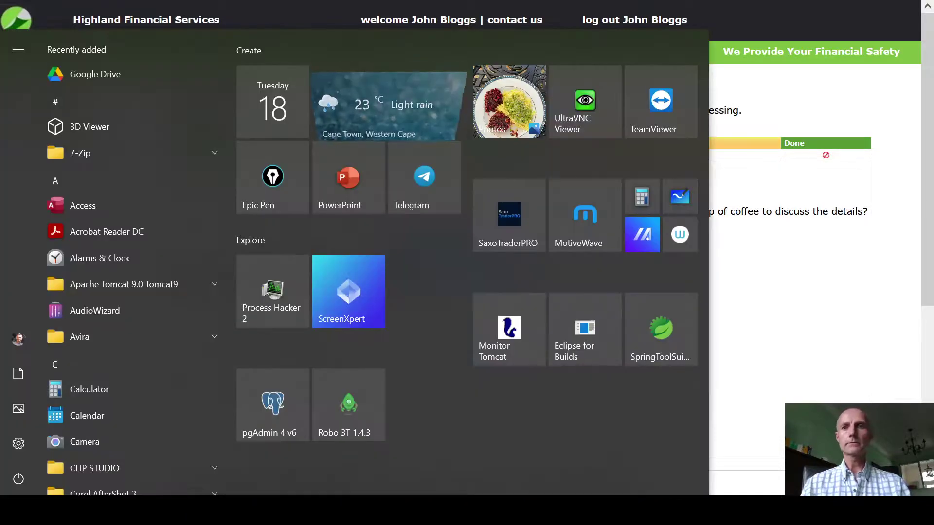
key(Escape)
click(736, 255)
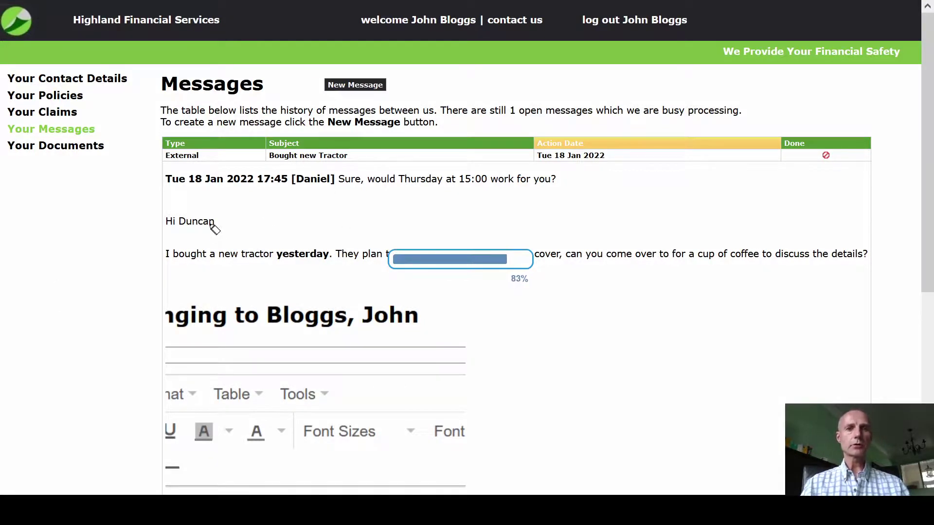
mouse_move(174, 194)
mouse_down()
mouse_move(490, 210)
mouse_move(537, 154)
mouse_move(372, 162)
mouse_move(142, 152)
mouse_move(145, 181)
mouse_up()
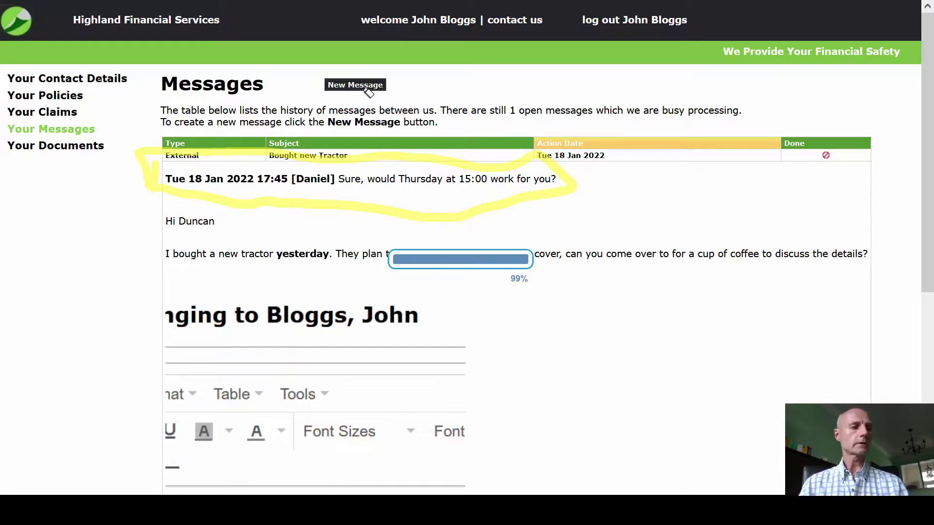
mouse_move(327, 62)
mouse_down()
mouse_move(415, 78)
mouse_move(321, 104)
mouse_move(355, 71)
mouse_up()
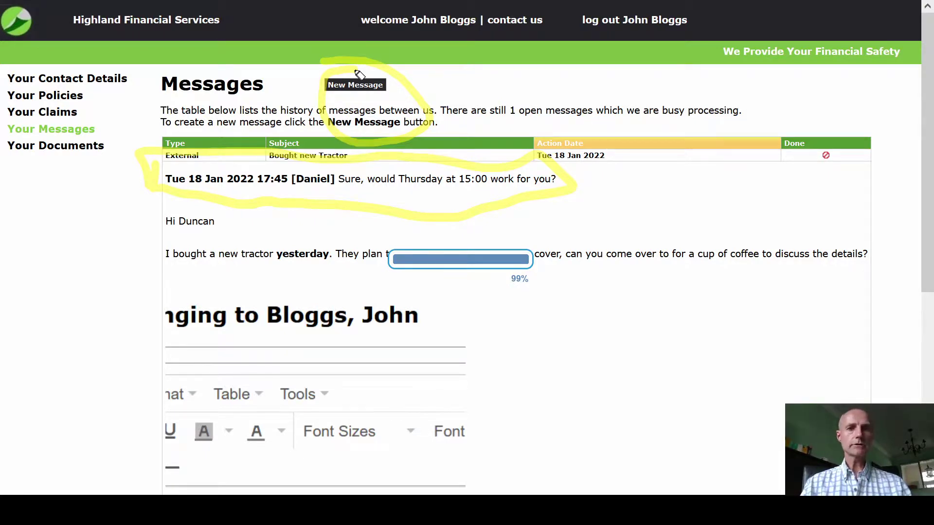
key(Escape)
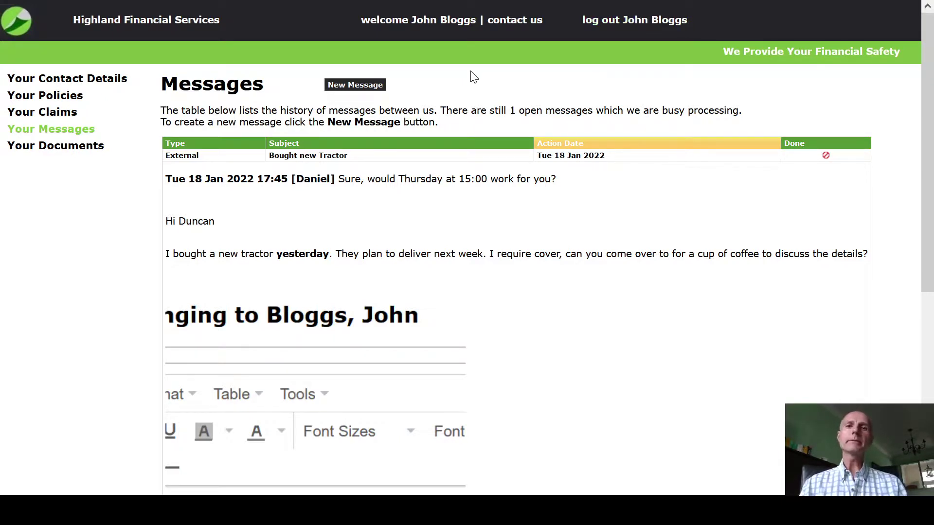
View the contact us page, then log out back to the client login page
click(513, 22)
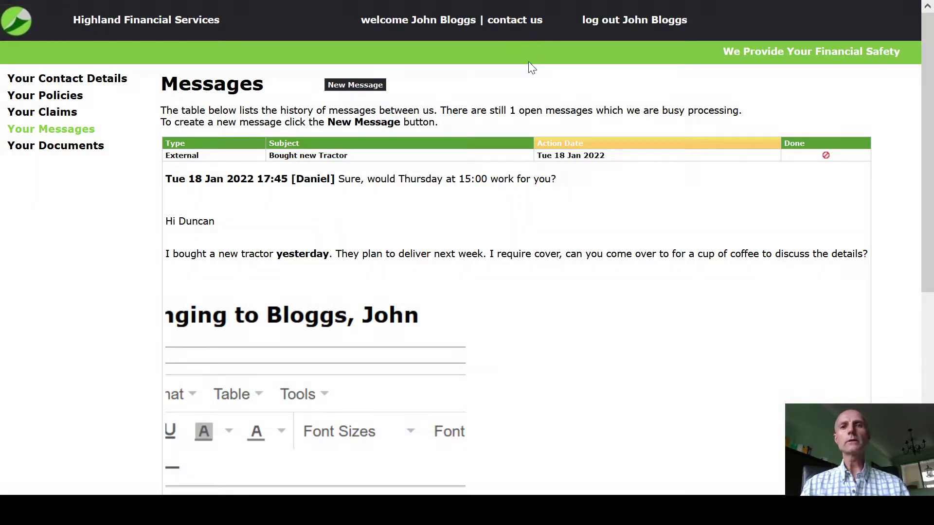
click(509, 20)
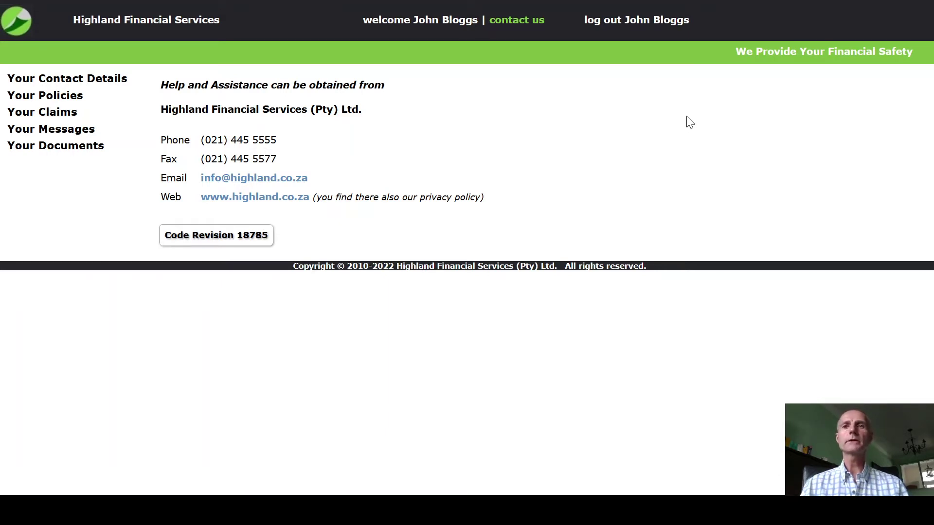
click(626, 25)
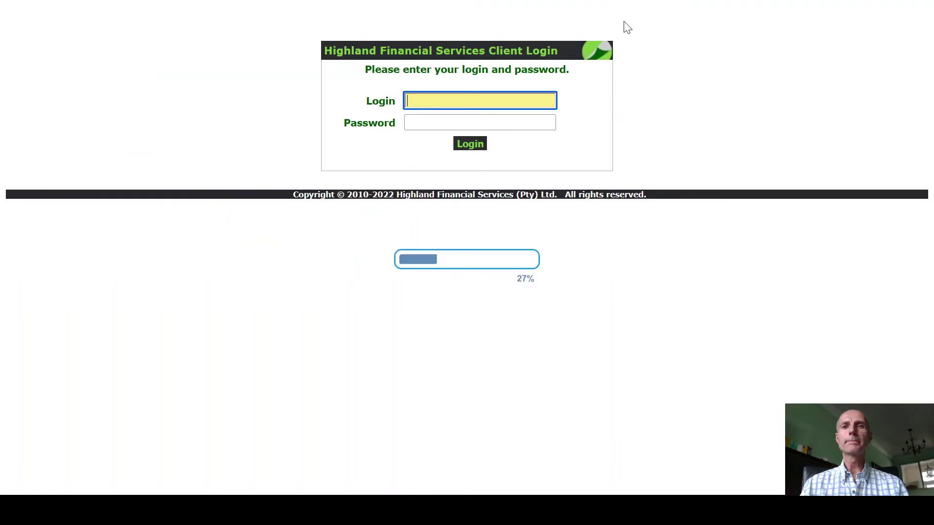